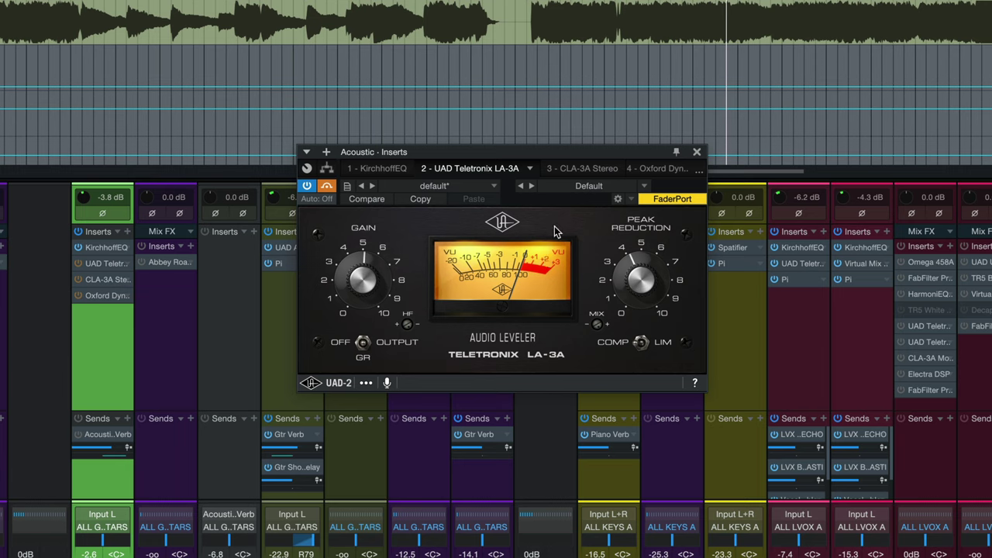
Step: Glance at the CLA-3A Stereo insert, then return to the LA-3A and un-bypass it
{"action": "left_click", "coordinate": [576, 170]}
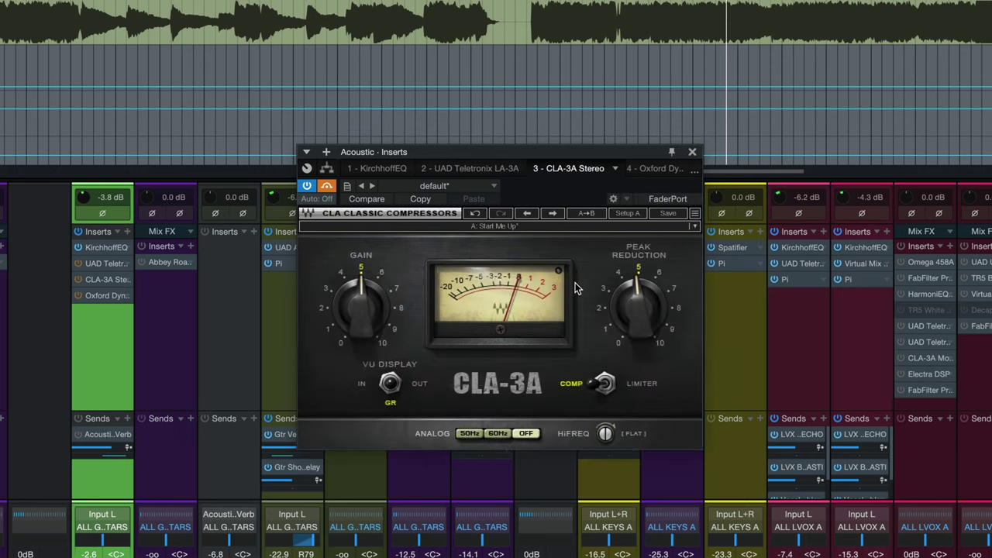
{"action": "left_click", "coordinate": [484, 169]}
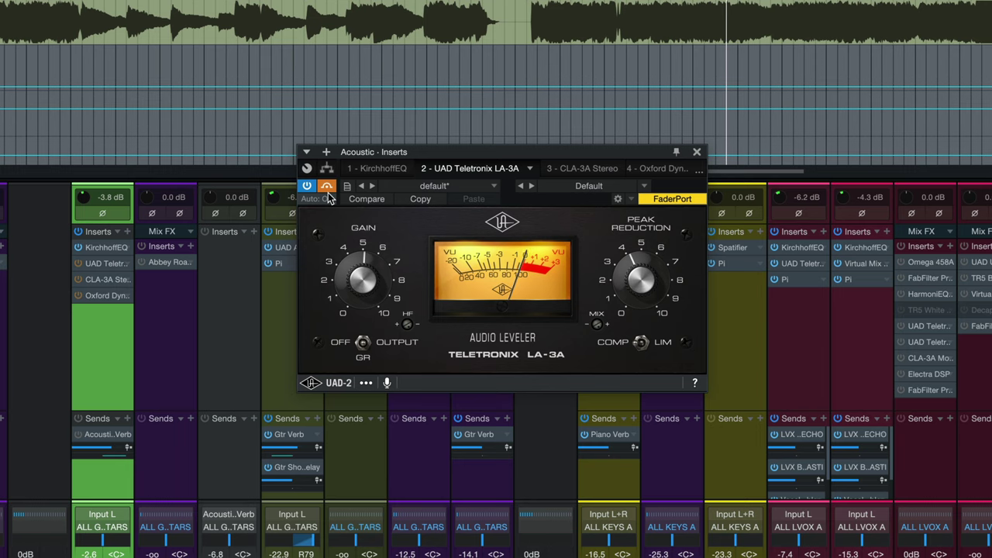
{"action": "left_click", "coordinate": [327, 187]}
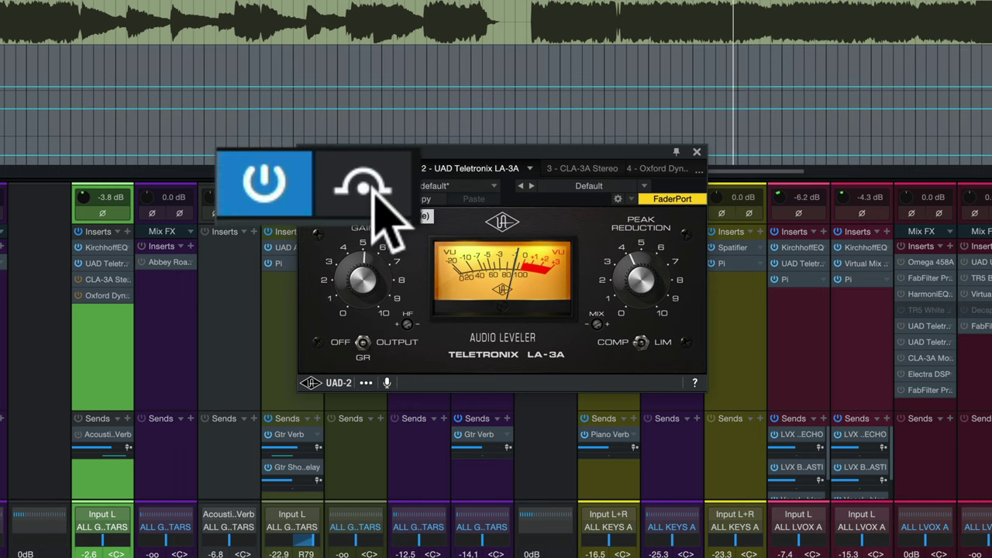
{"action": "left_click", "coordinate": [372, 188]}
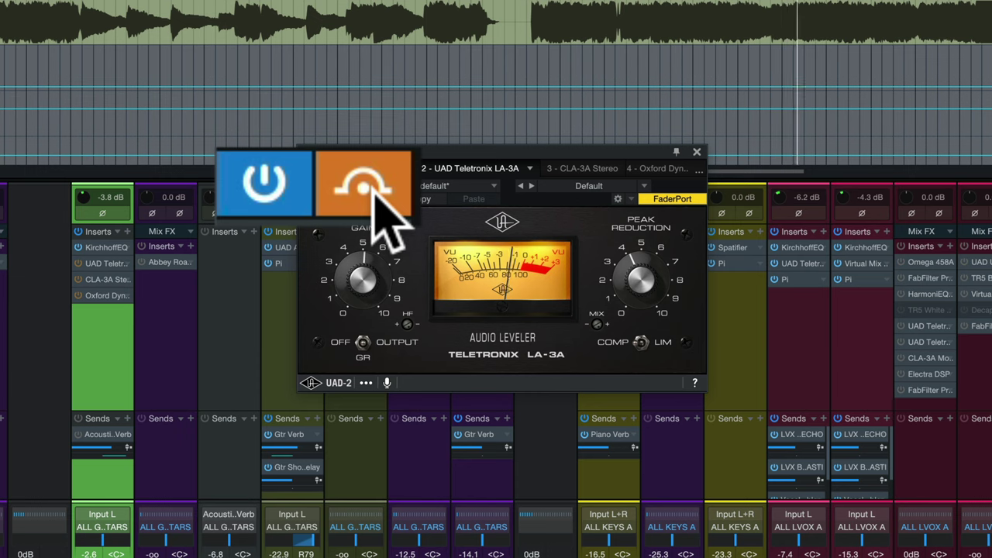
{"action": "left_click", "coordinate": [375, 191]}
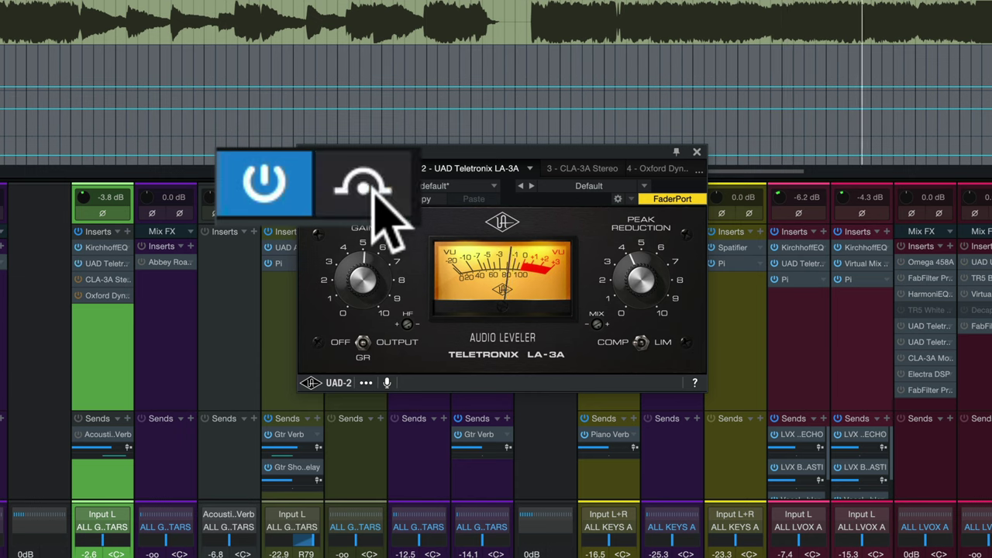
{"action": "left_click", "coordinate": [375, 191]}
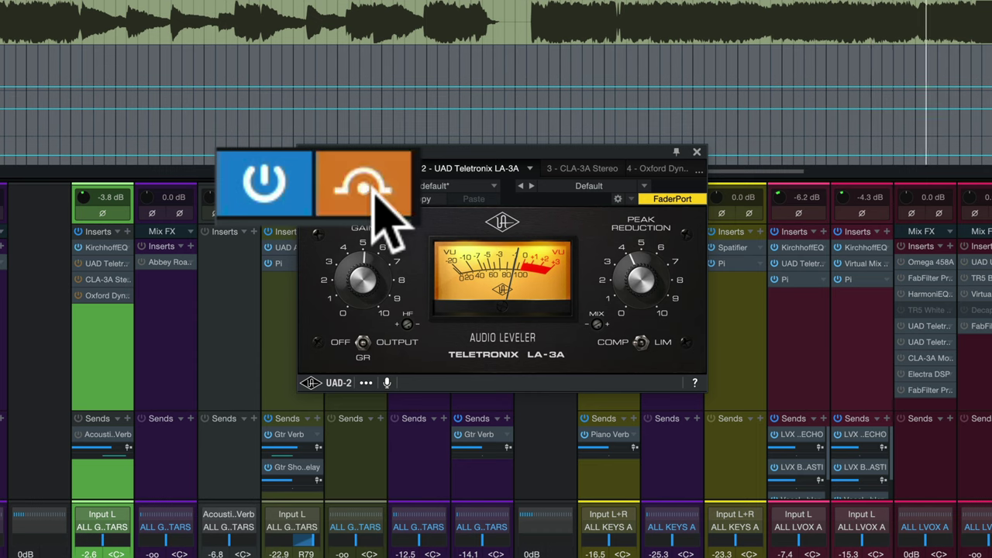
{"action": "left_click", "coordinate": [375, 191]}
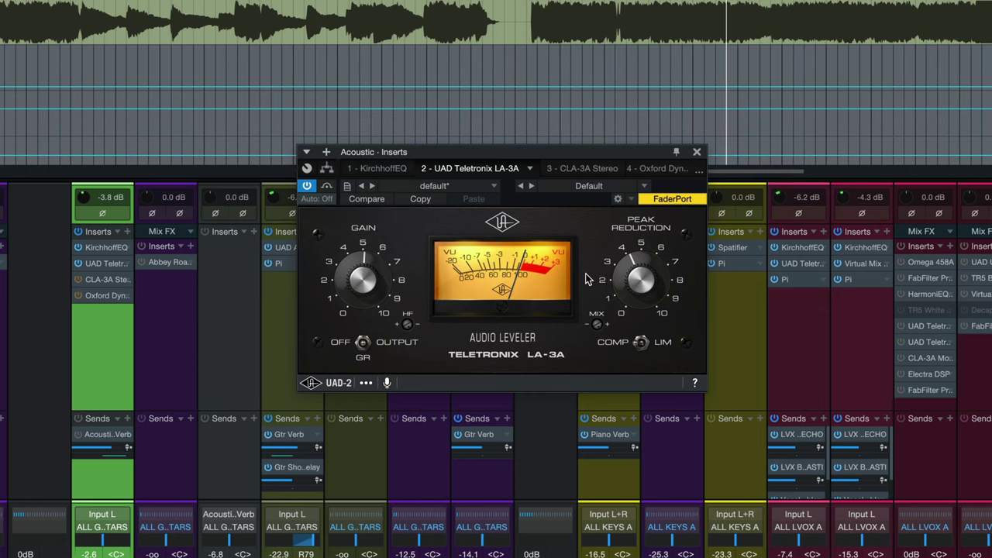
Step: Raise the LA-3A Peak Reduction from about 4 to about 5
{"action": "left_click_drag", "start_coordinate": [628, 279], "coordinate": [629, 283]}
{"action": "left_click_drag", "start_coordinate": [643, 295], "coordinate": [639, 263]}
Step: A/B the LA-3A by toggling its bypass repeatedly during playback, ending bypassed
{"action": "left_click", "coordinate": [326, 168]}
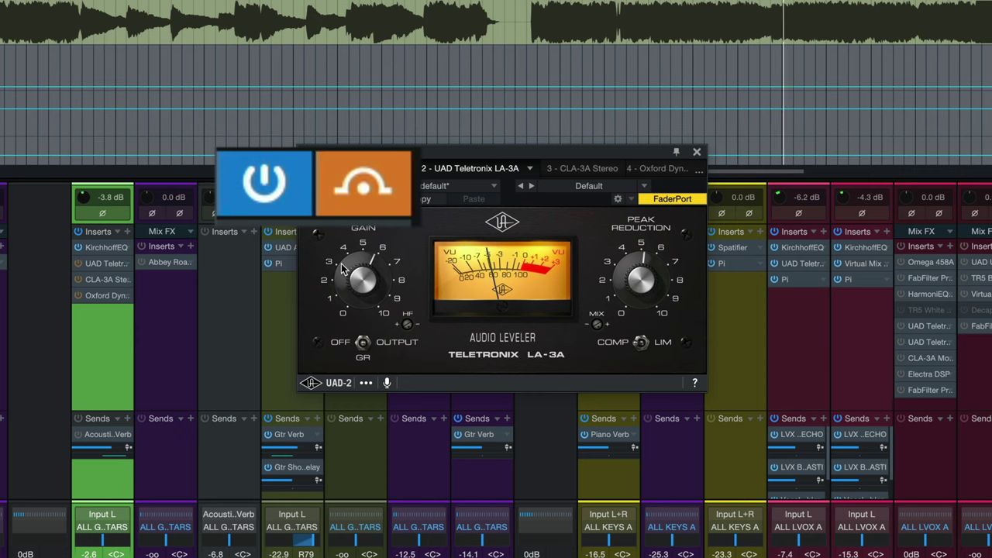
{"action": "left_click", "coordinate": [381, 200]}
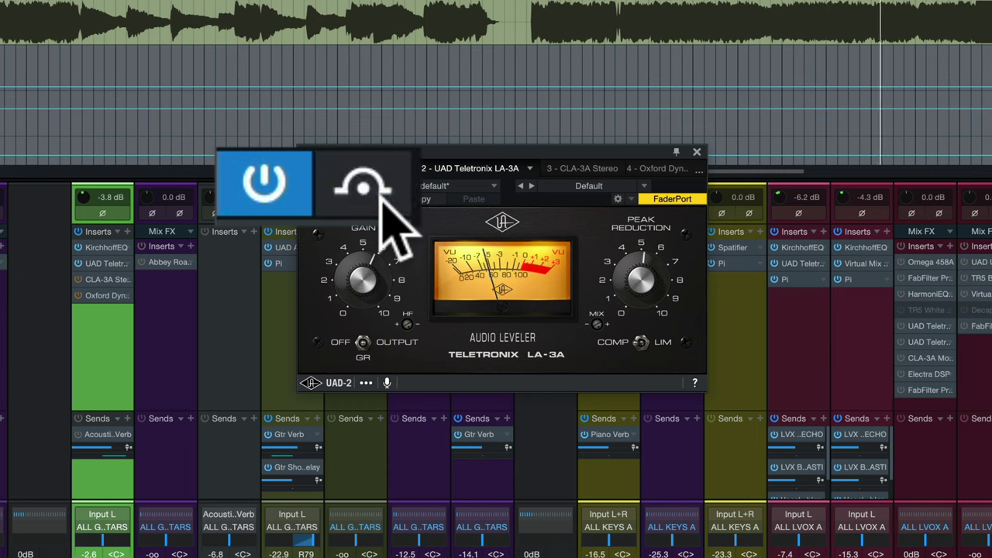
{"action": "left_click", "coordinate": [381, 199]}
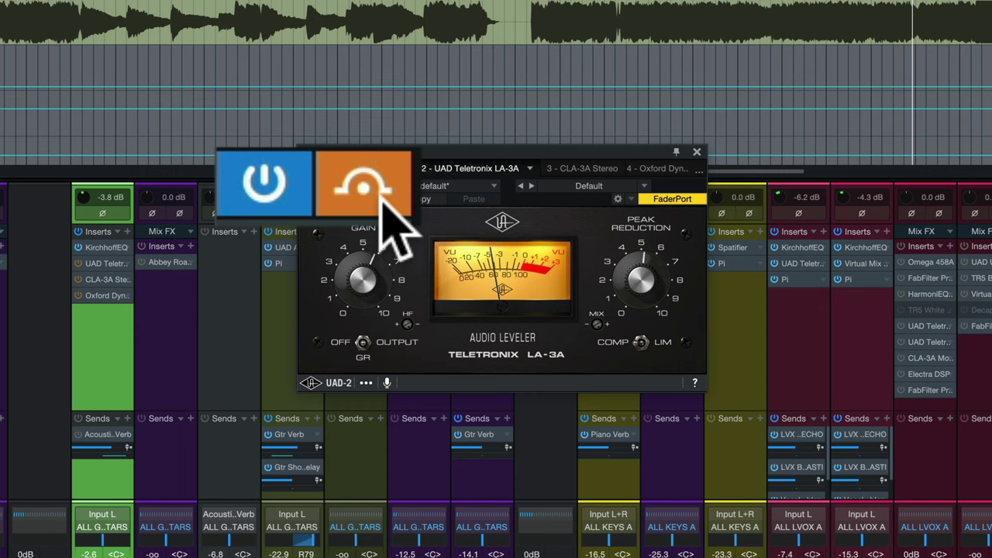
{"action": "left_click", "coordinate": [381, 200]}
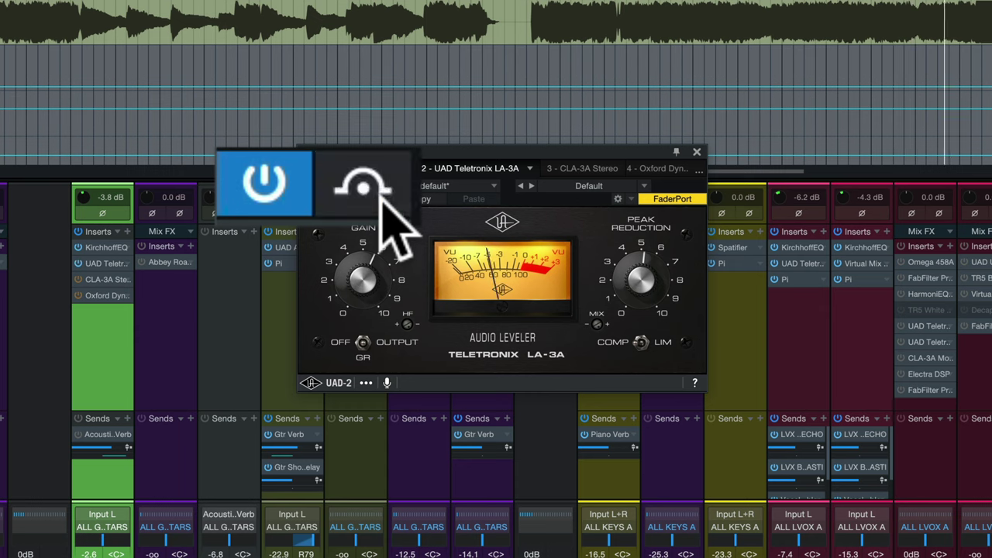
{"action": "left_click", "coordinate": [380, 200]}
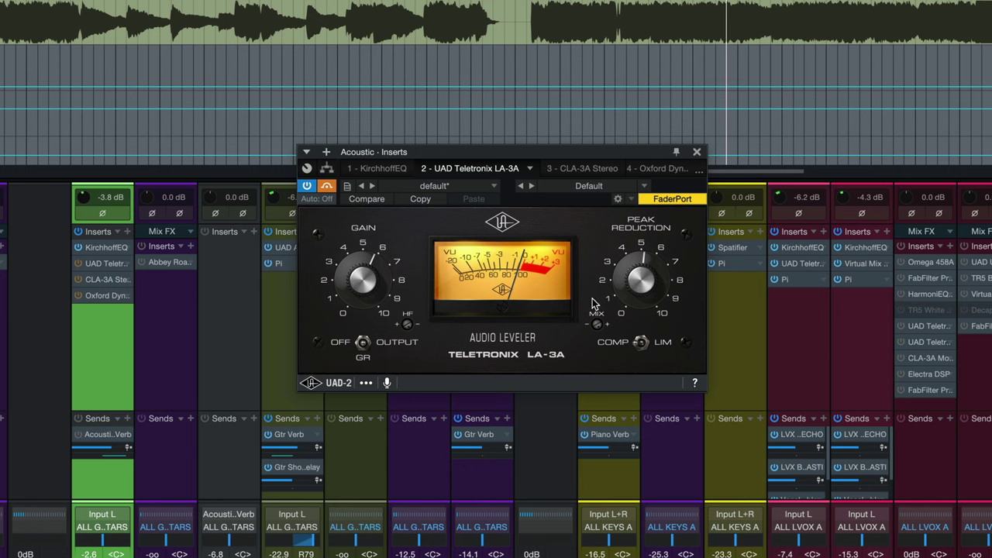
Step: Bring up the 3 - CLA-3A Stereo insert on its 'Start Me Up' preset
{"action": "left_click", "coordinate": [580, 168]}
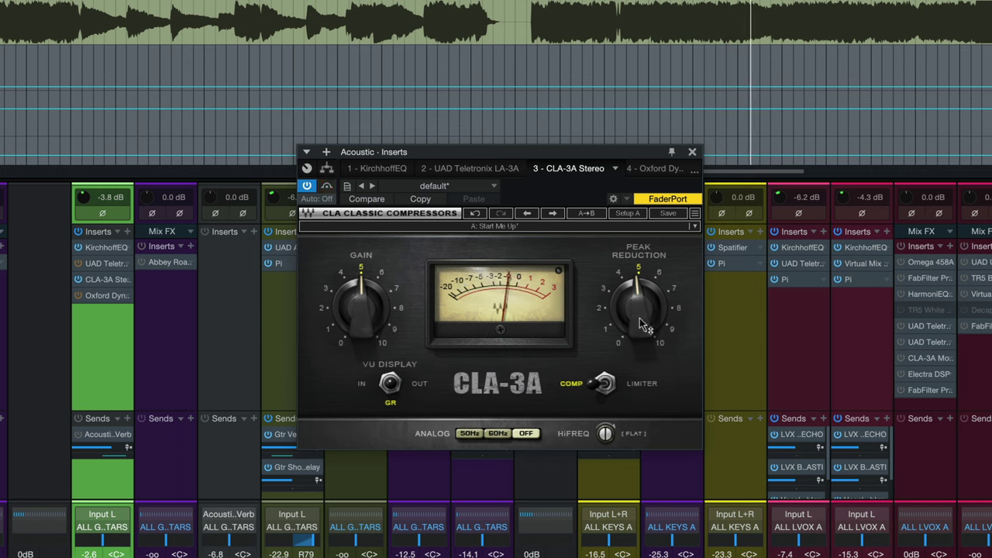
{"action": "mouse_move", "coordinate": [643, 315]}
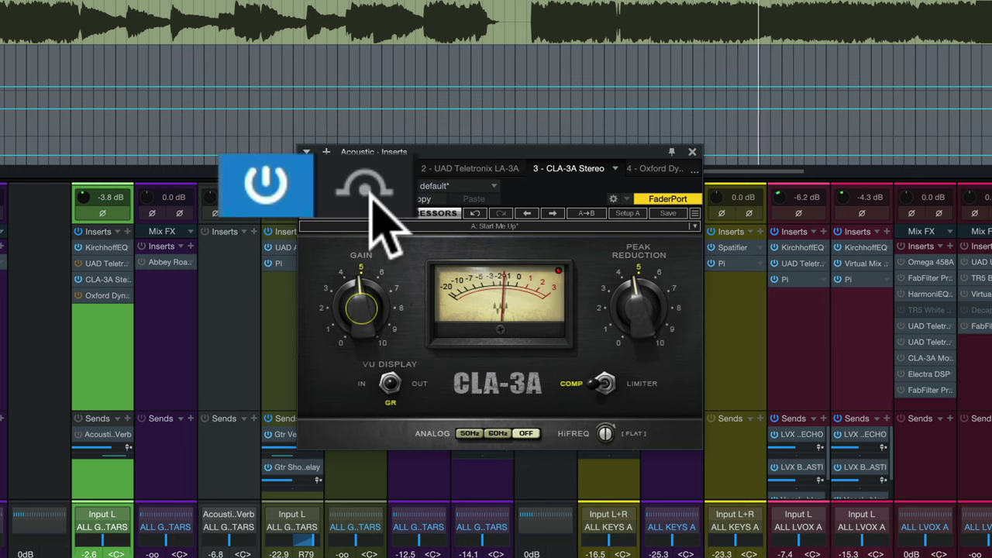
{"action": "left_click", "coordinate": [324, 186]}
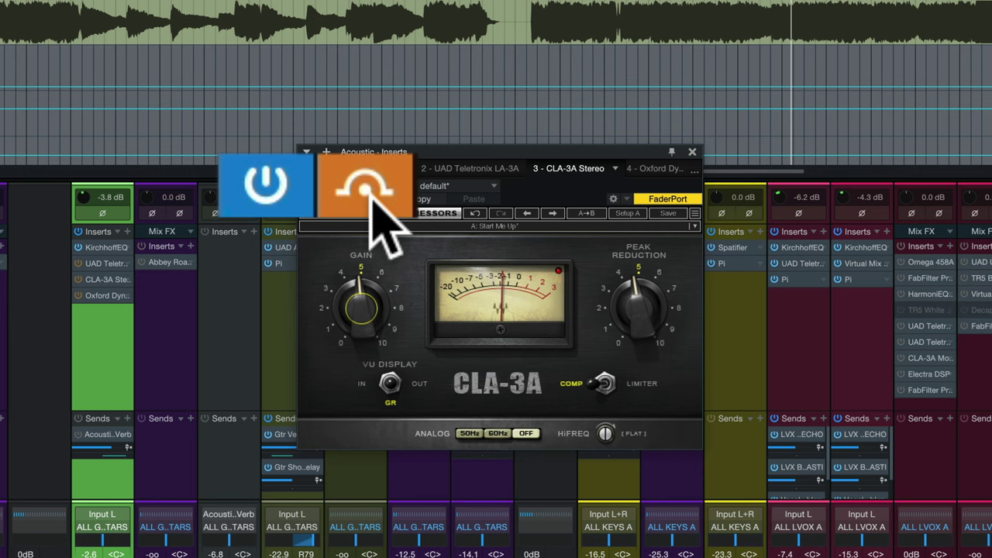
{"action": "mouse_move", "coordinate": [371, 308]}
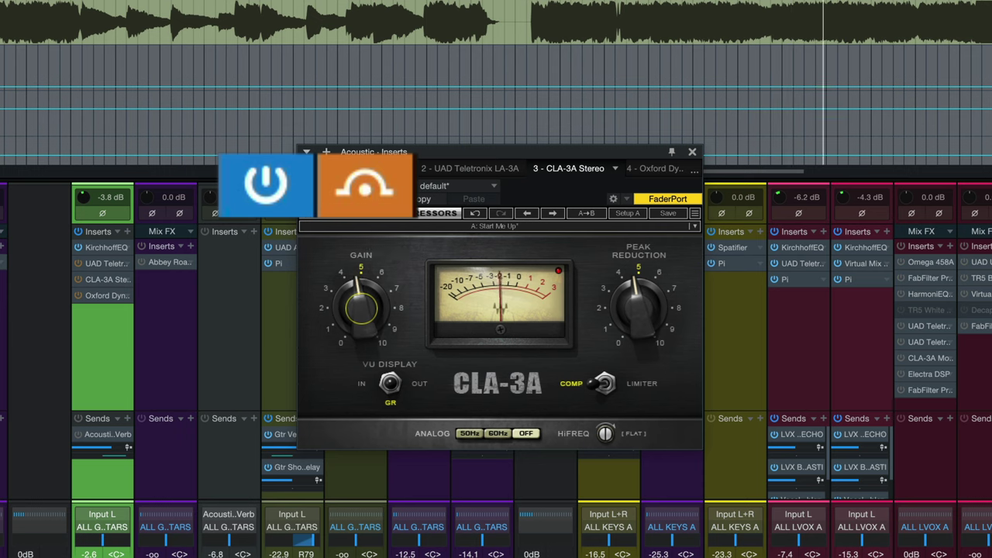
{"action": "left_click", "coordinate": [380, 190]}
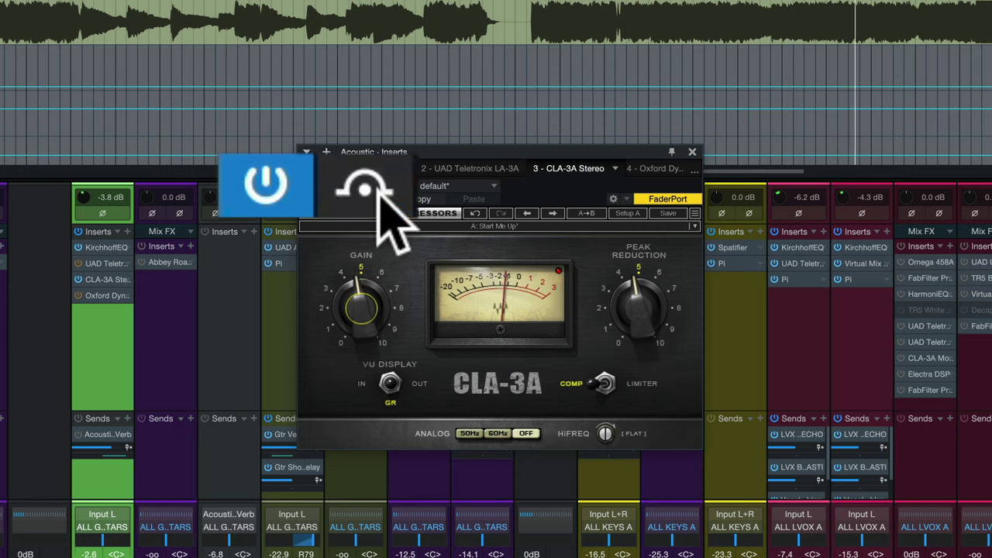
{"action": "left_click", "coordinate": [378, 190]}
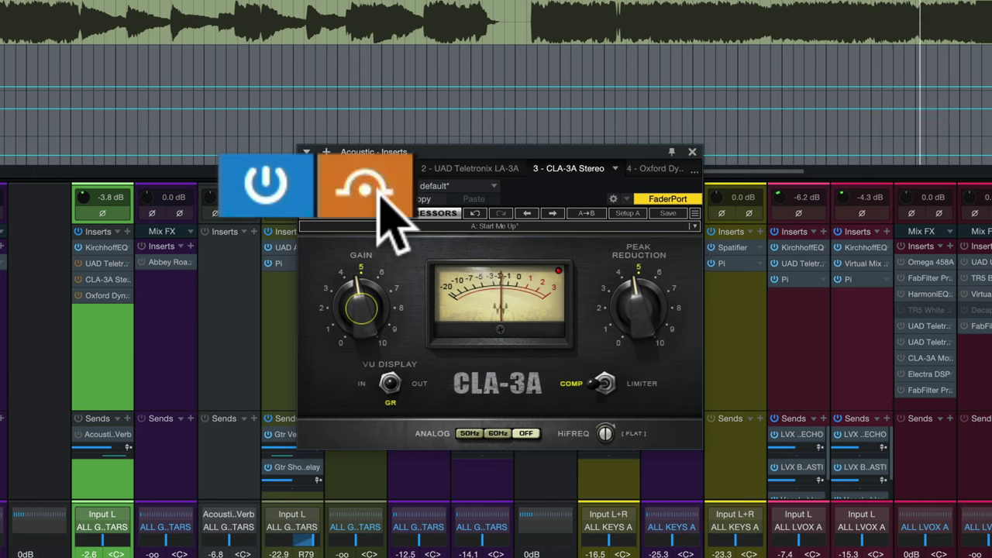
{"action": "left_click", "coordinate": [378, 190]}
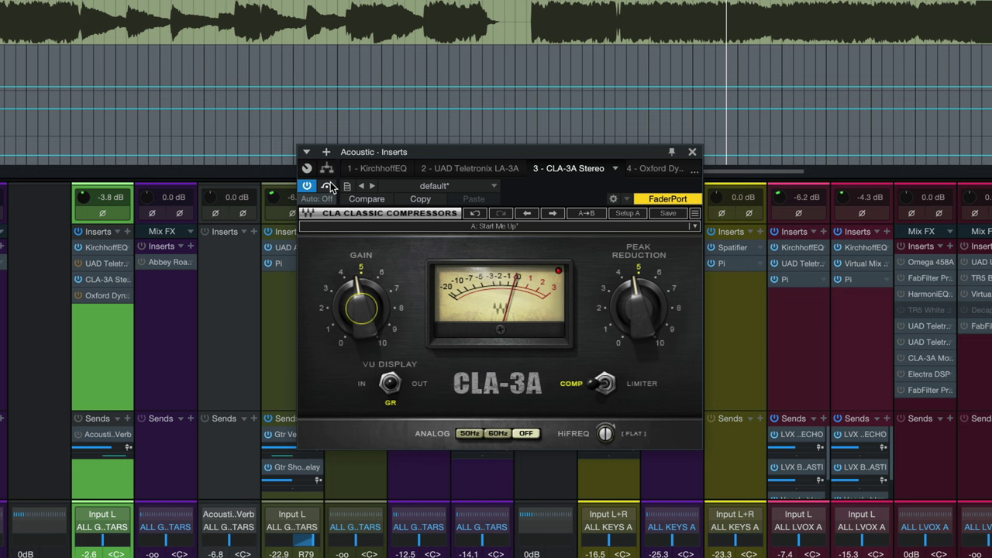
Step: Return to the LA-3A and toggle its bypass on and off three times, ending active
{"action": "left_click", "coordinate": [465, 169]}
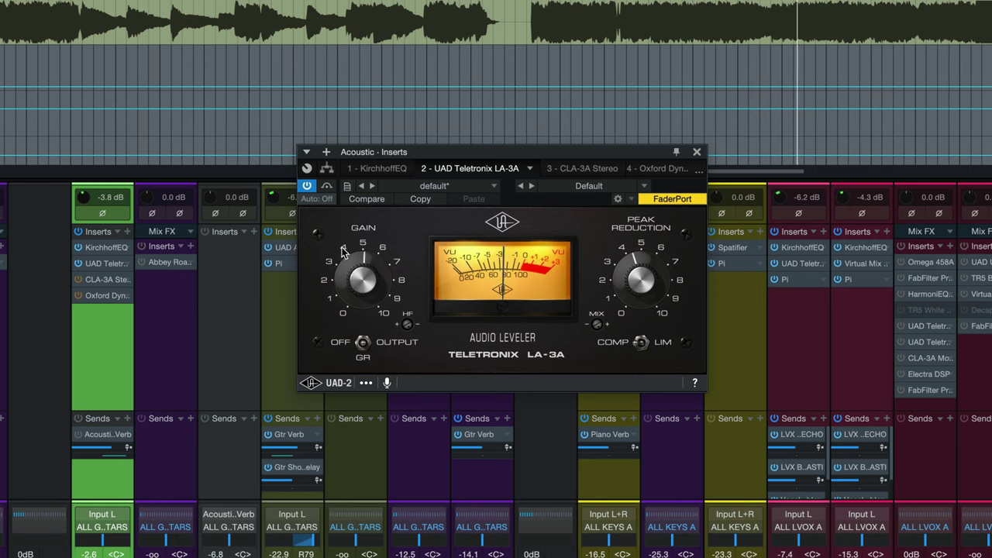
{"action": "left_click", "coordinate": [330, 186]}
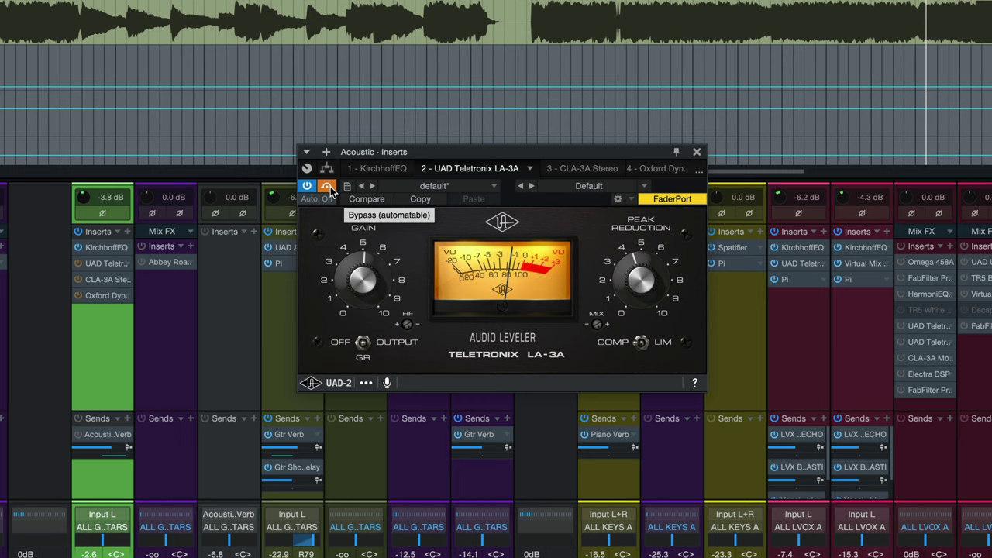
{"action": "left_click", "coordinate": [331, 186]}
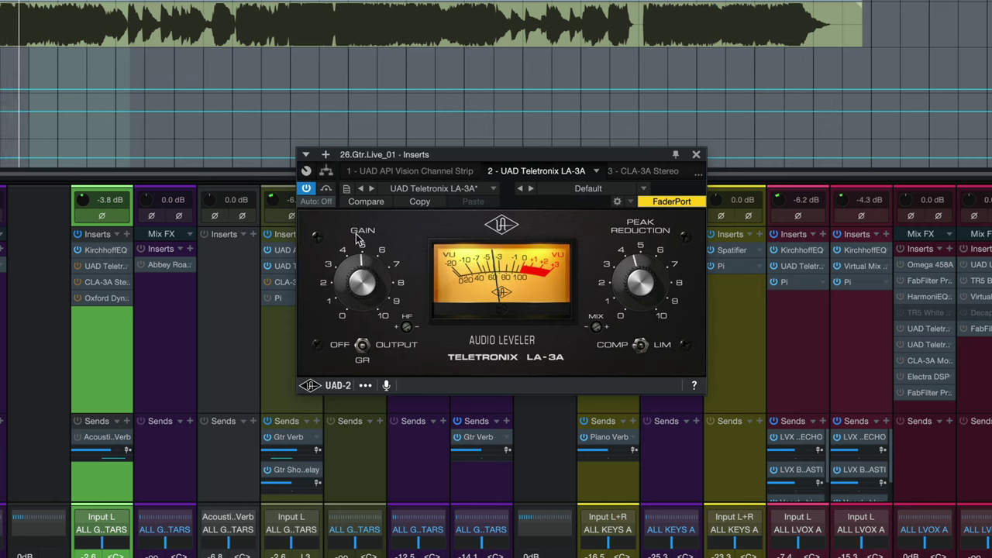
{"action": "left_click", "coordinate": [328, 190]}
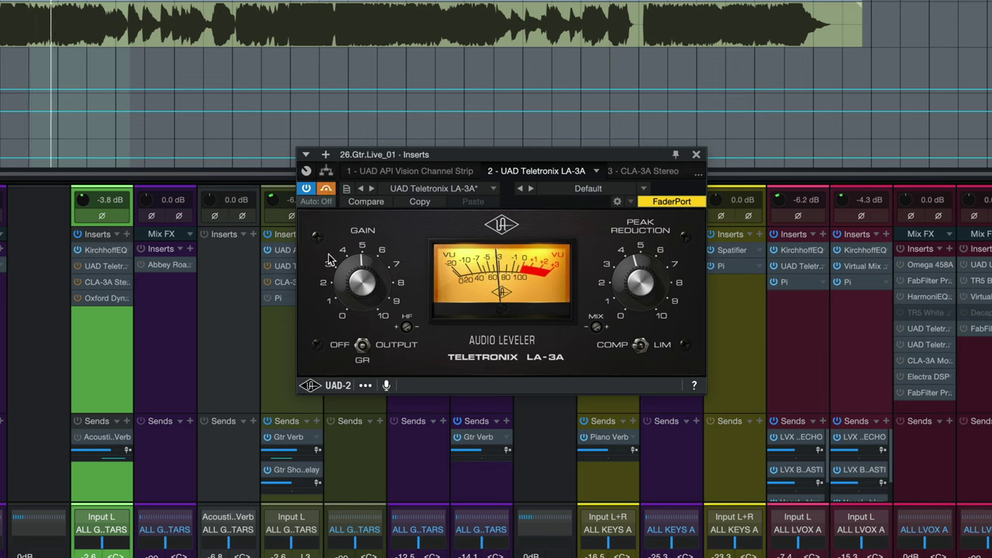
{"action": "left_click", "coordinate": [328, 191]}
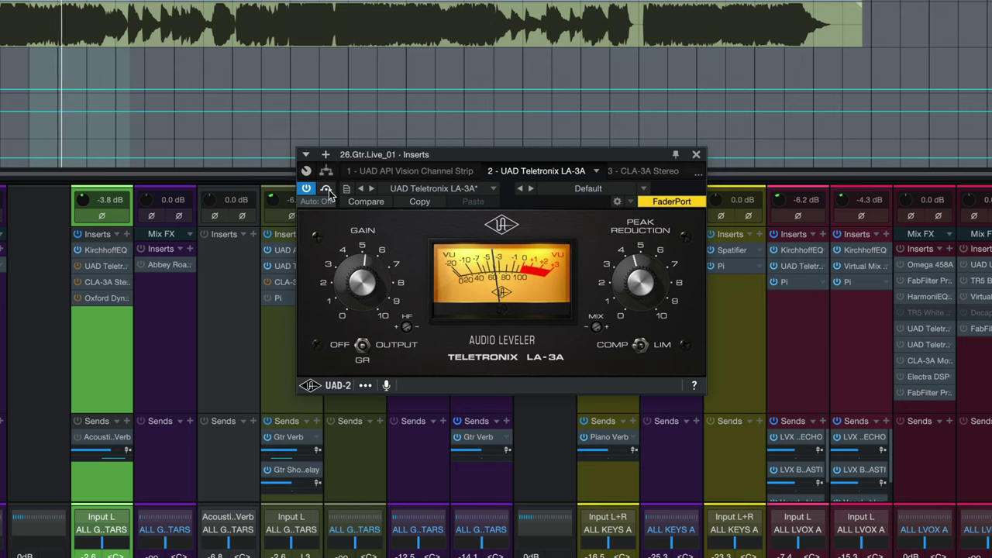
{"action": "left_click", "coordinate": [327, 190]}
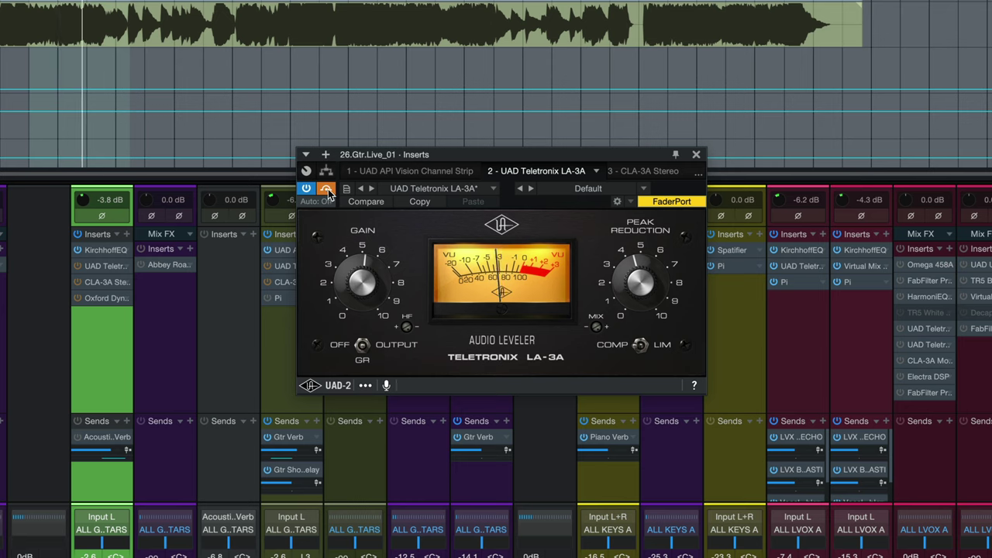
{"action": "left_click", "coordinate": [328, 191]}
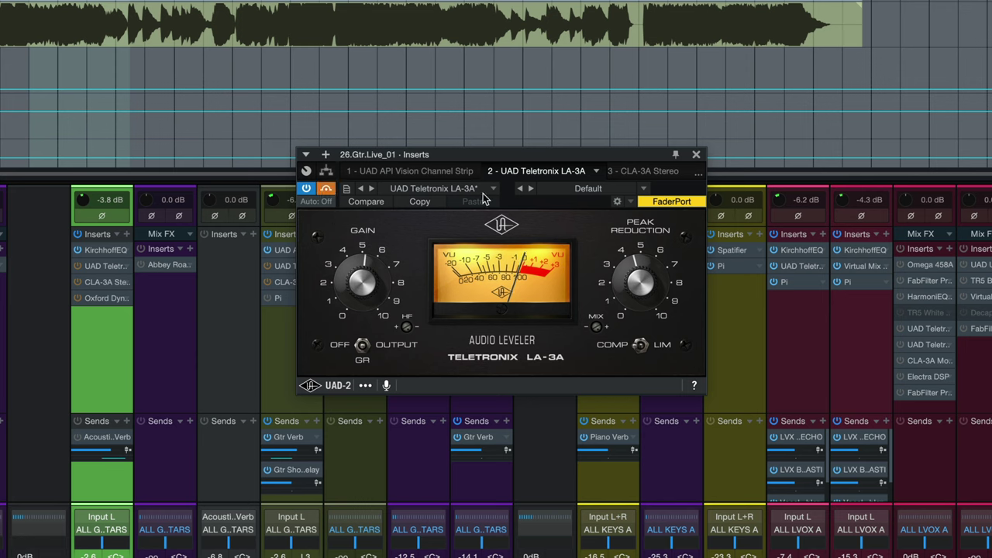
Step: On the CLA-3A Stereo, ease Peak Reduction to about 4.5 and raise Gain to about 4.7
{"action": "left_click", "coordinate": [643, 171]}
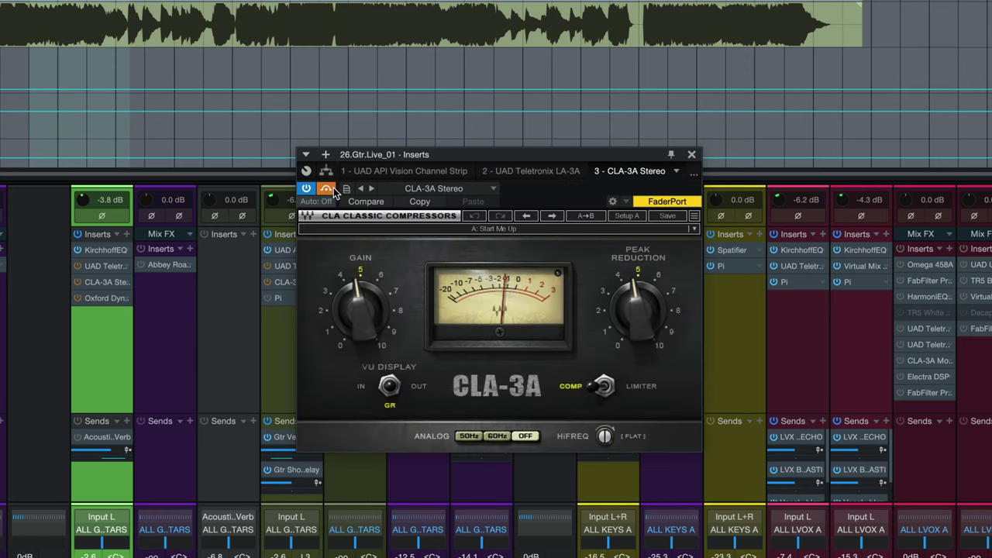
{"action": "mouse_move", "coordinate": [621, 304]}
{"action": "left_click_drag", "start_coordinate": [620, 304], "coordinate": [621, 299]}
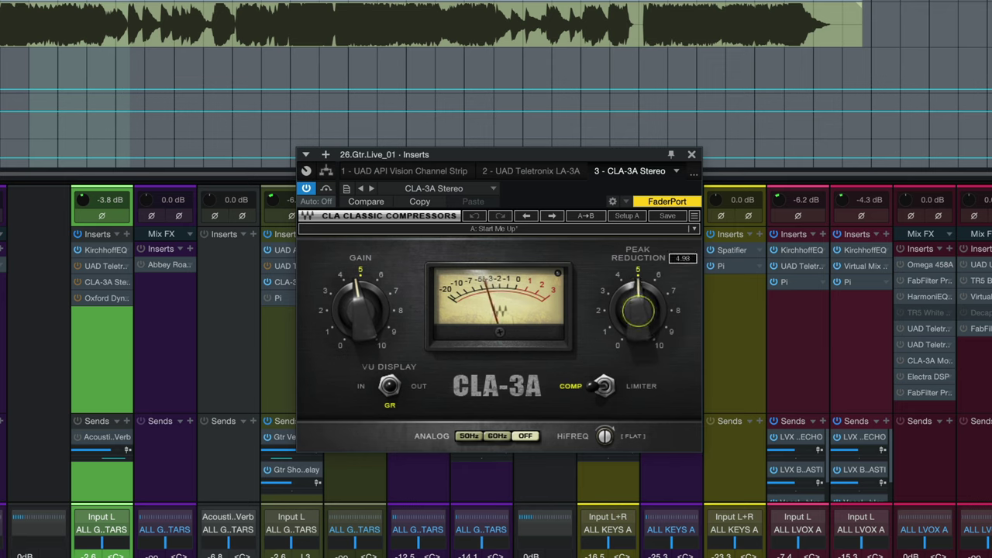
{"action": "mouse_move", "coordinate": [361, 310]}
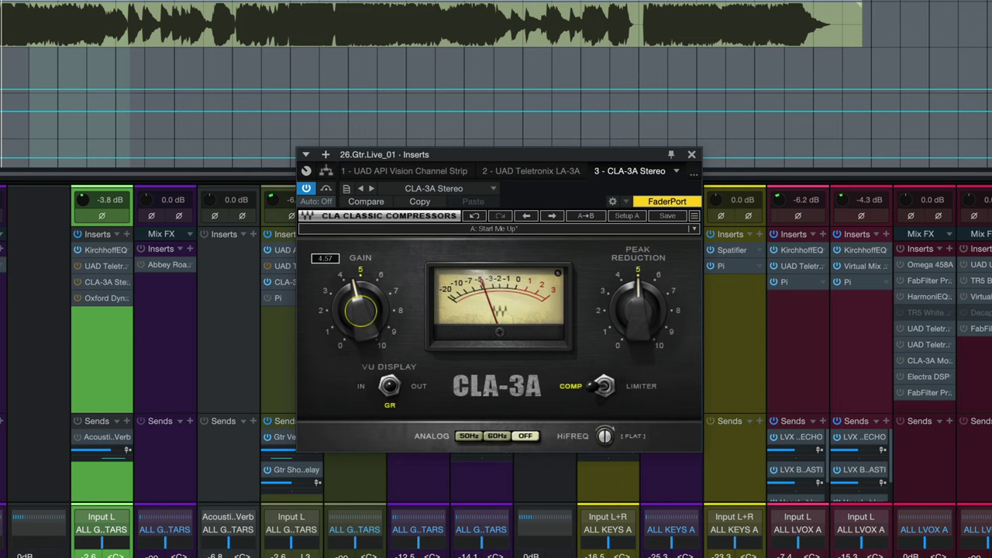
{"action": "left_click_drag", "start_coordinate": [360, 310], "coordinate": [361, 307]}
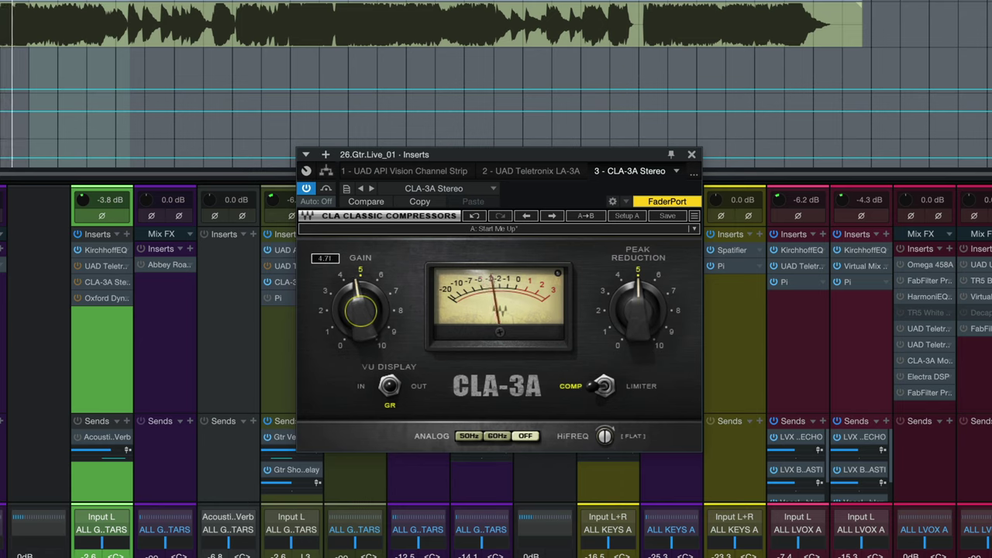
Step: Toggle the CLA-3A bypass twice during playback to compare against the dry guitar
{"action": "left_click", "coordinate": [327, 189]}
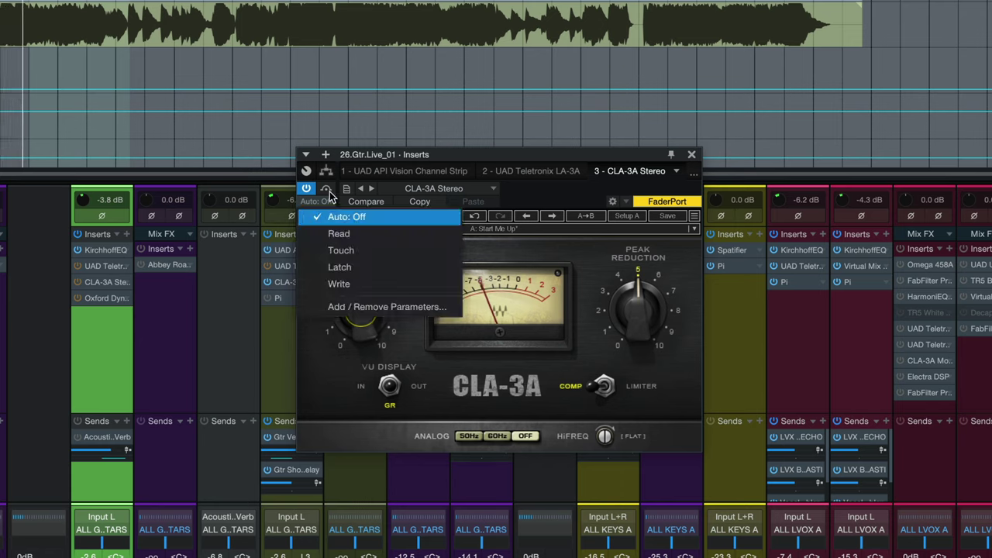
{"action": "left_click", "coordinate": [347, 217]}
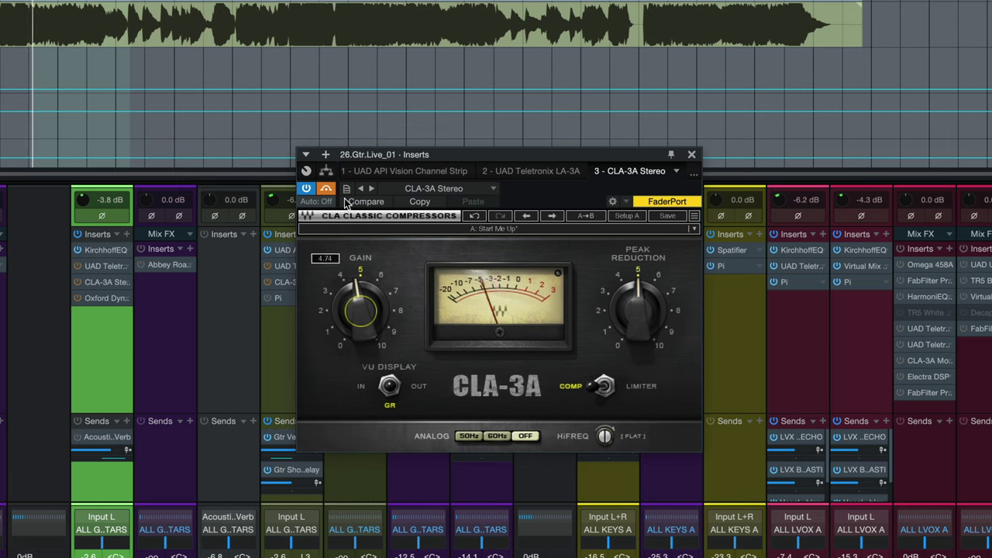
{"action": "left_click", "coordinate": [328, 190]}
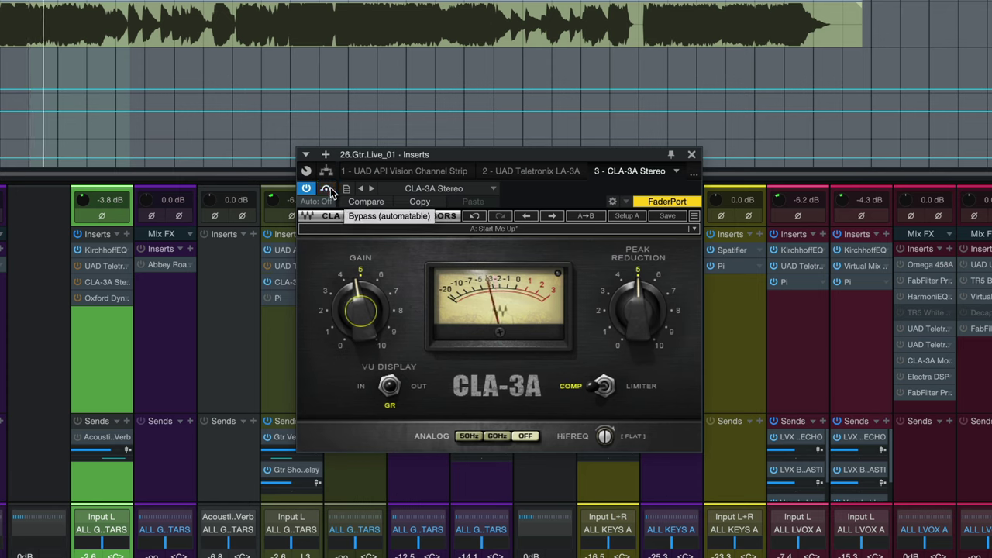
{"action": "left_click", "coordinate": [328, 189]}
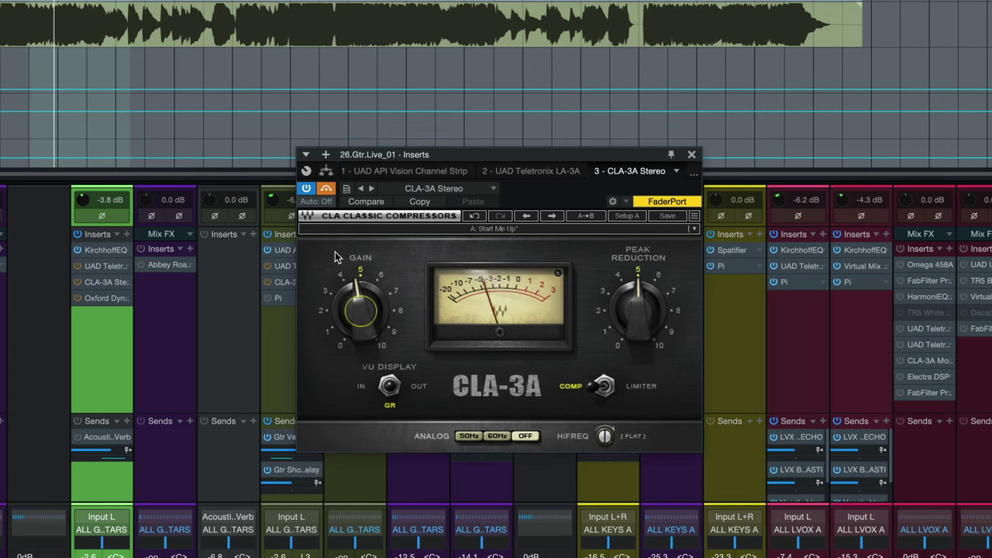
{"action": "left_click", "coordinate": [328, 190]}
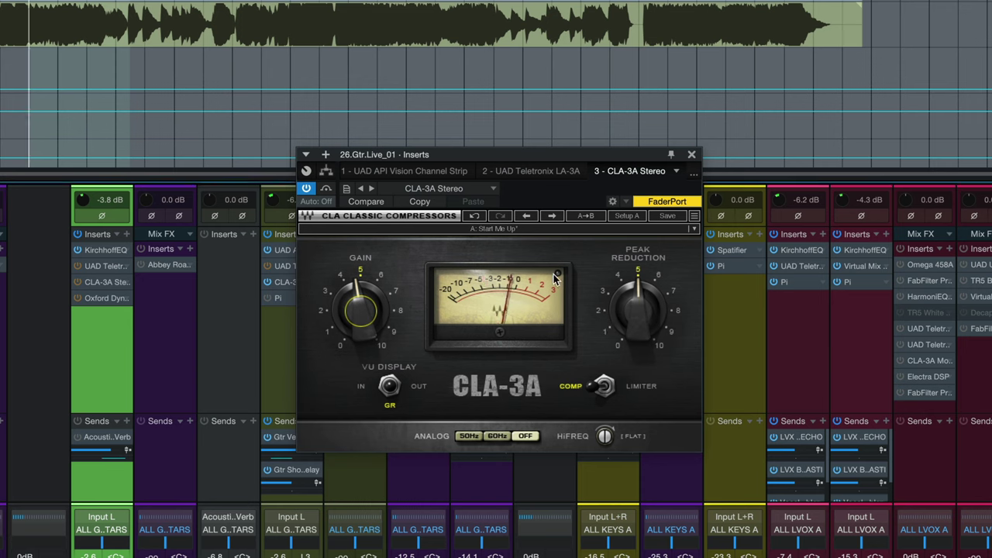
Step: Push CLA-3A Peak Reduction and Gain to about 6, then A/B it by toggling bypass three times
{"action": "left_click_drag", "start_coordinate": [648, 335], "coordinate": [648, 324]}
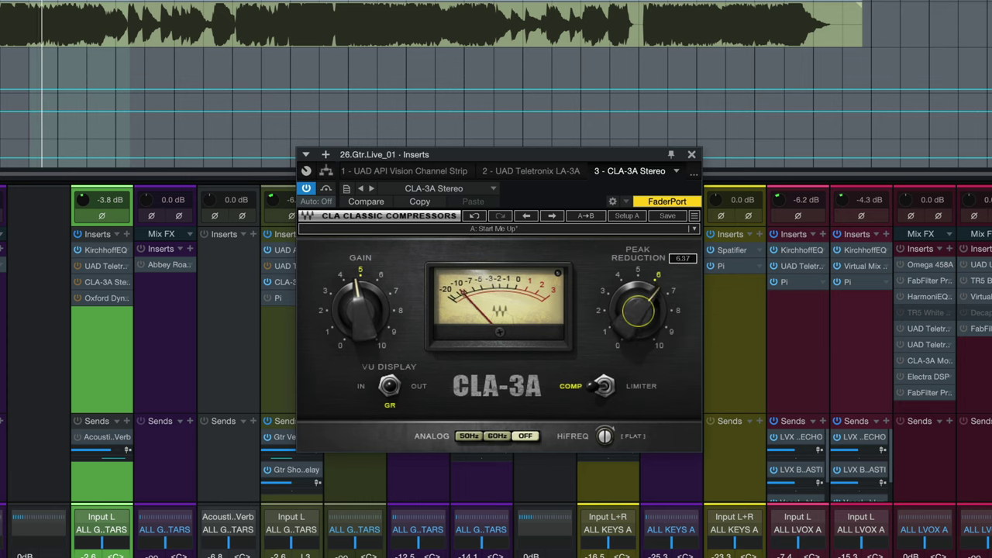
{"action": "left_click_drag", "start_coordinate": [361, 318], "coordinate": [360, 306]}
{"action": "left_click", "coordinate": [327, 189]}
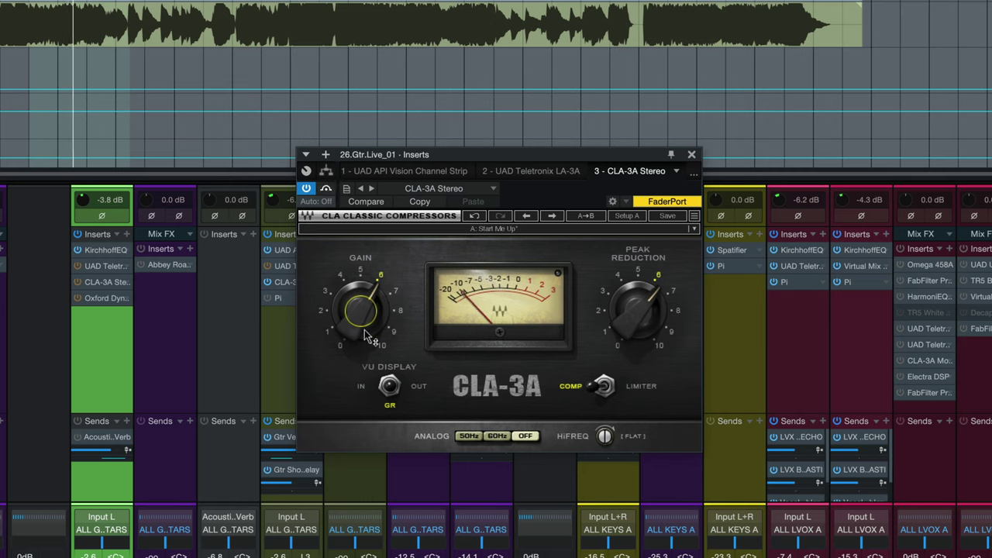
{"action": "left_click", "coordinate": [327, 189]}
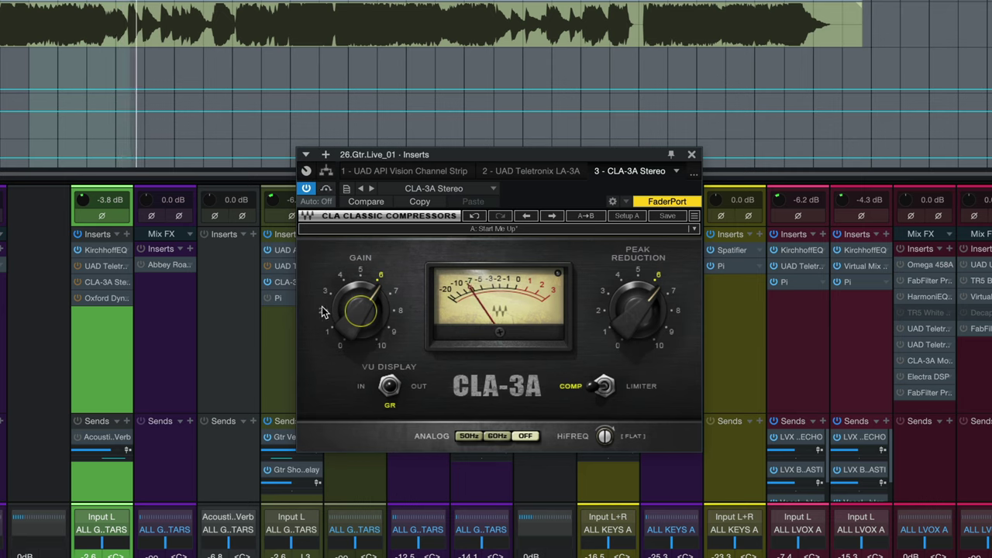
{"action": "left_click", "coordinate": [326, 191]}
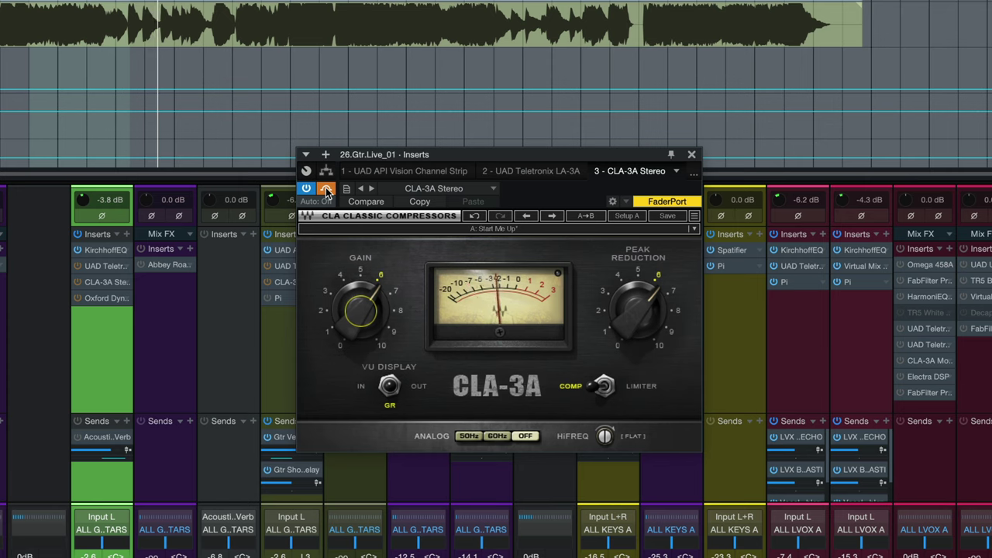
{"action": "left_click", "coordinate": [326, 192]}
{"action": "mouse_move", "coordinate": [371, 310]}
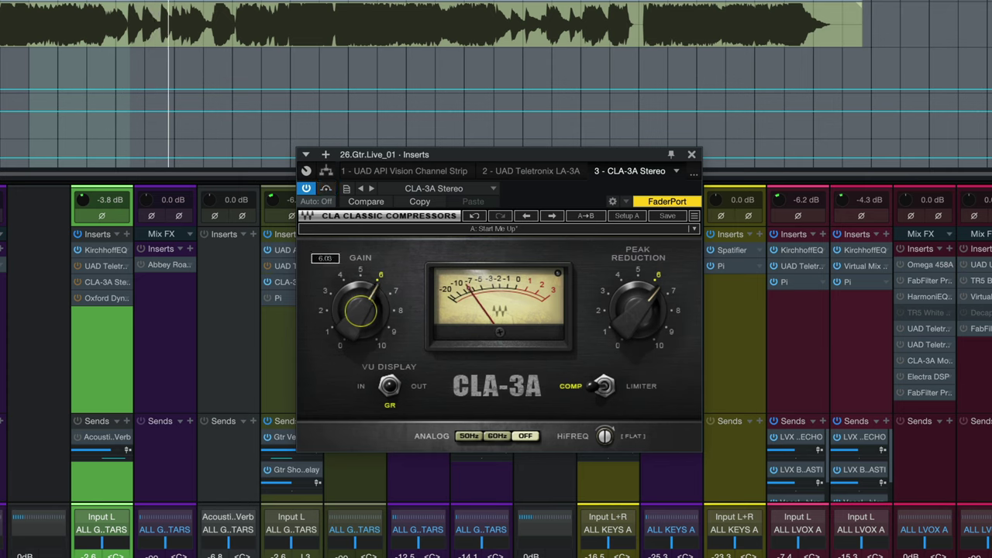
{"action": "left_click", "coordinate": [329, 190]}
{"action": "left_click", "coordinate": [329, 190]}
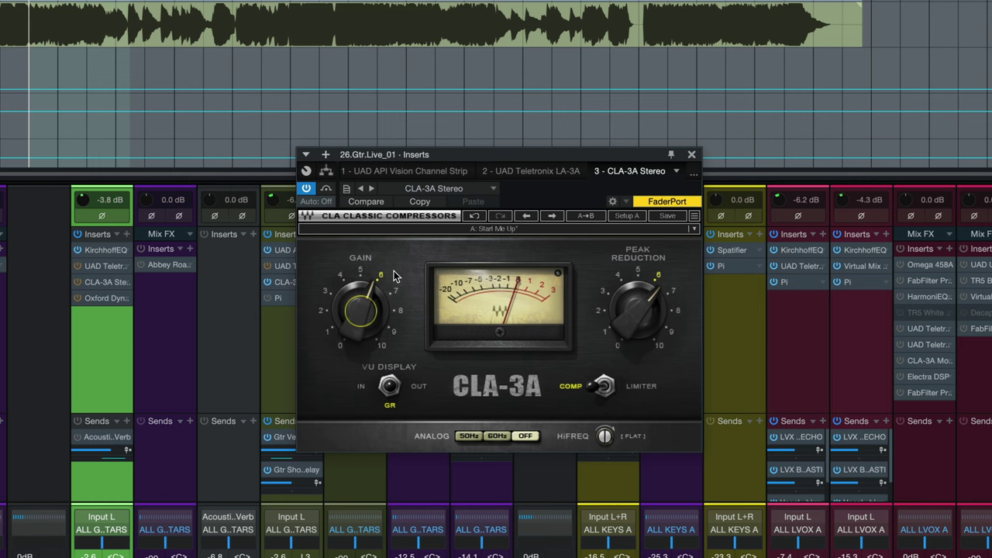
Step: Switch the Acoustic inserts view to the UAD Teletronix LA-3A on its Default preset
{"action": "left_click", "coordinate": [514, 173]}
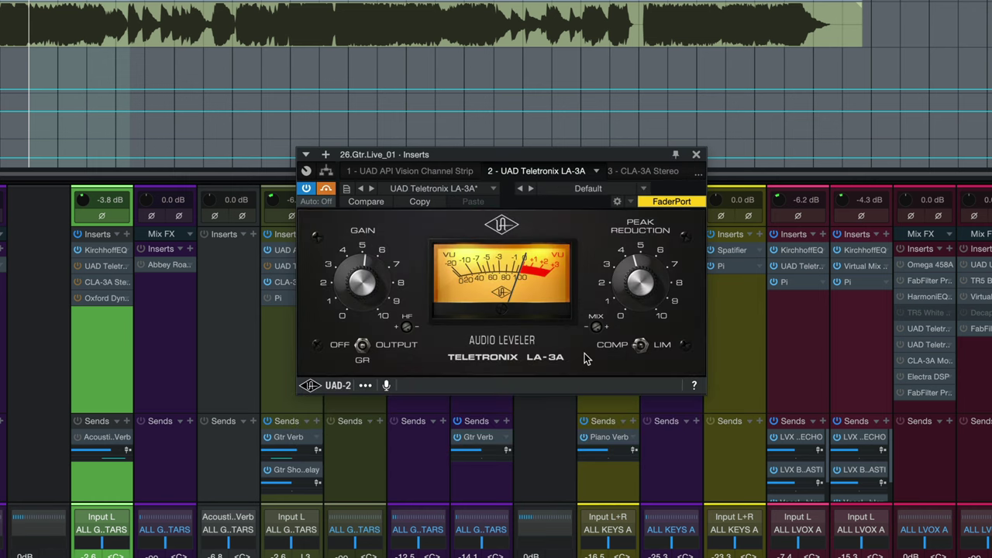